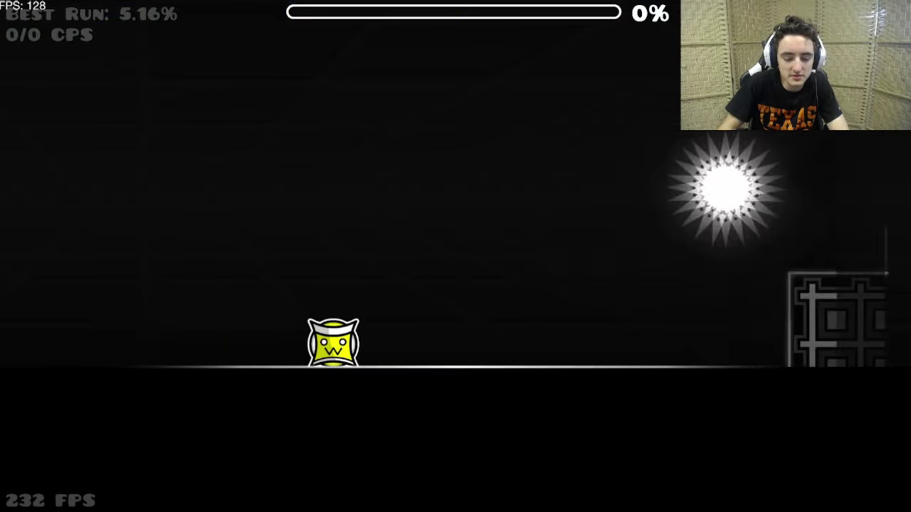
Start Poltergeist, jump the first obstacle and bounce through the orbs to reach 18%.
key(space)
key(space)
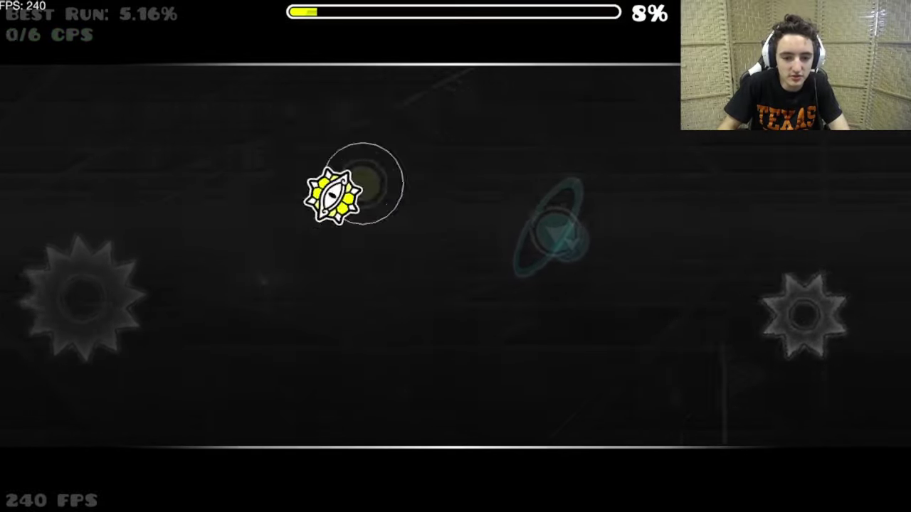
key(space)
key(space)
key(space)
key(space)
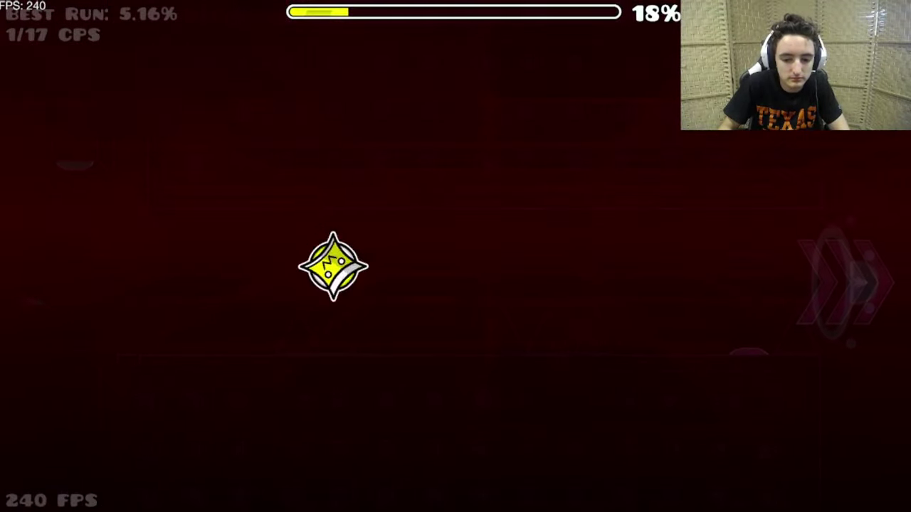
Zigzag the wave through the corridor, sawblades and post-ship section to 58%.
key(space)
key(space)
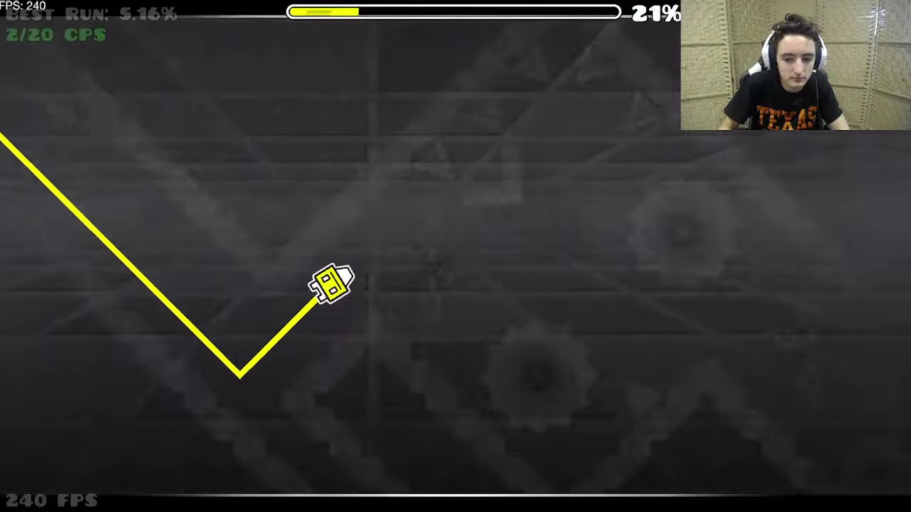
key(space)
key(space)
key(space)
key(space)
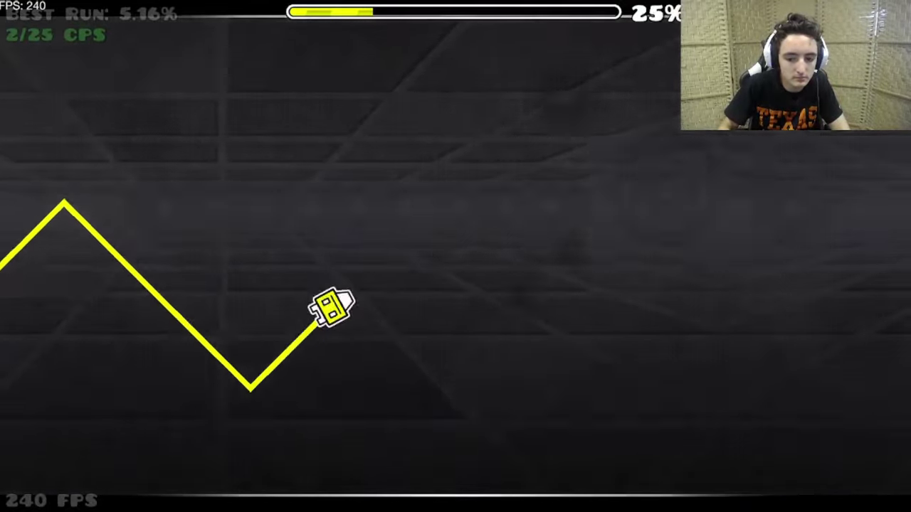
key(space)
key(space)
key(space)
key(space)
key(space)
key(space)
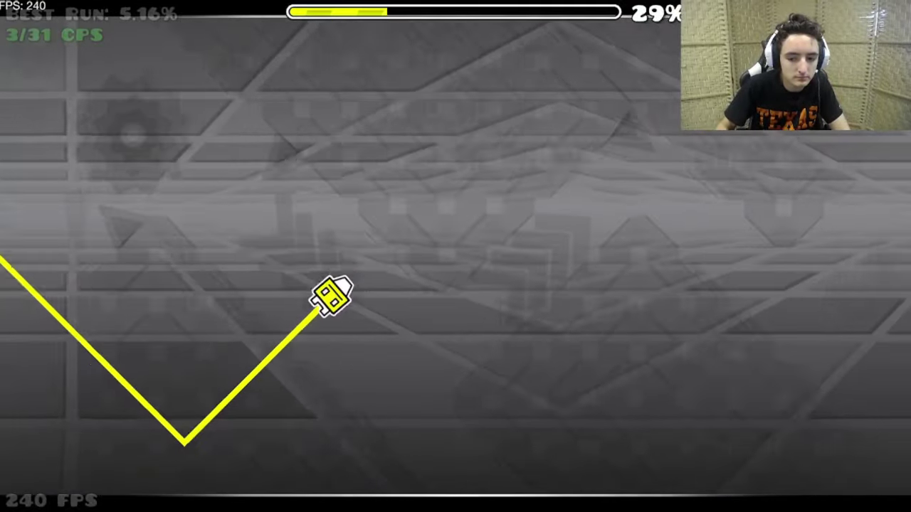
key(space)
key(space)
key(space)
key(space)
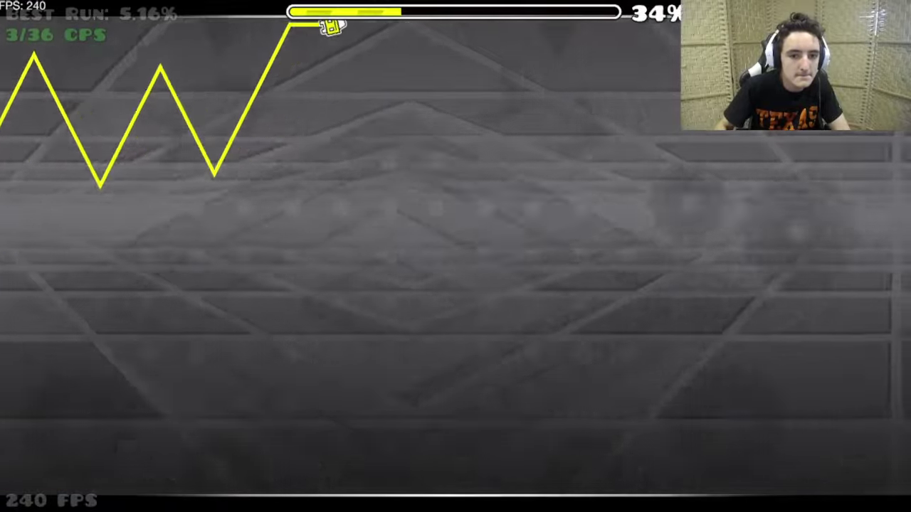
key(space)
key(space)
key(space)
key(space)
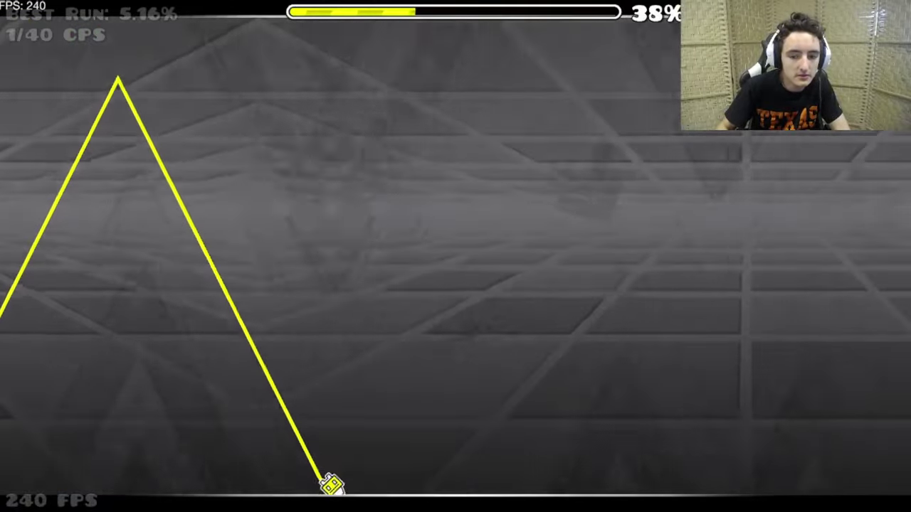
key(space)
key(space)
key(space)
key(space)
key(space)
key(space)
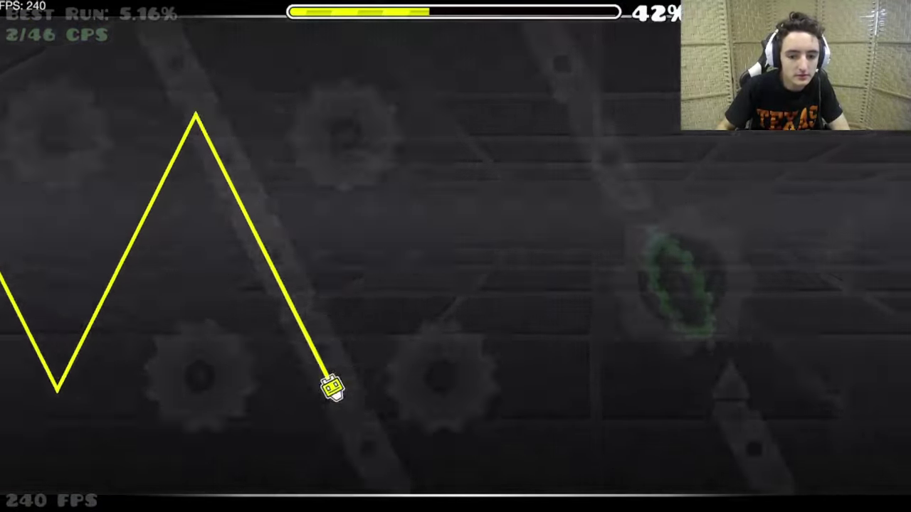
key(space)
key(space)
key(space)
key(space)
key(space)
key(space)
key(space)
key(space)
key(space)
key(space)
key(space)
key(space)
key(space)
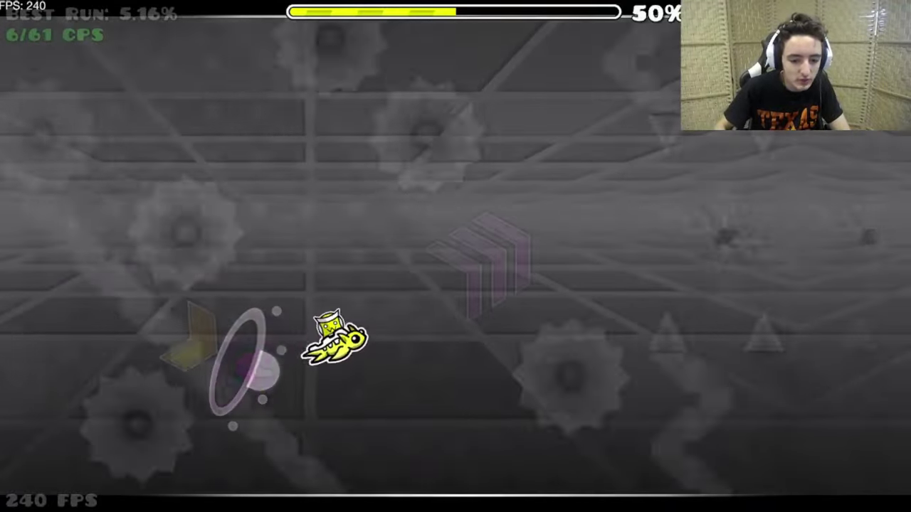
key(space)
key(space)
key(space)
key(space)
key(space)
key(space)
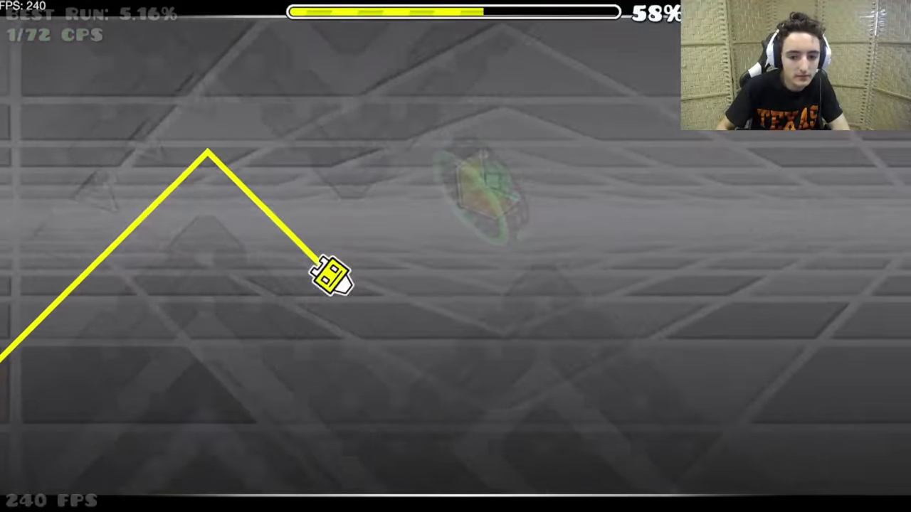
key(space)
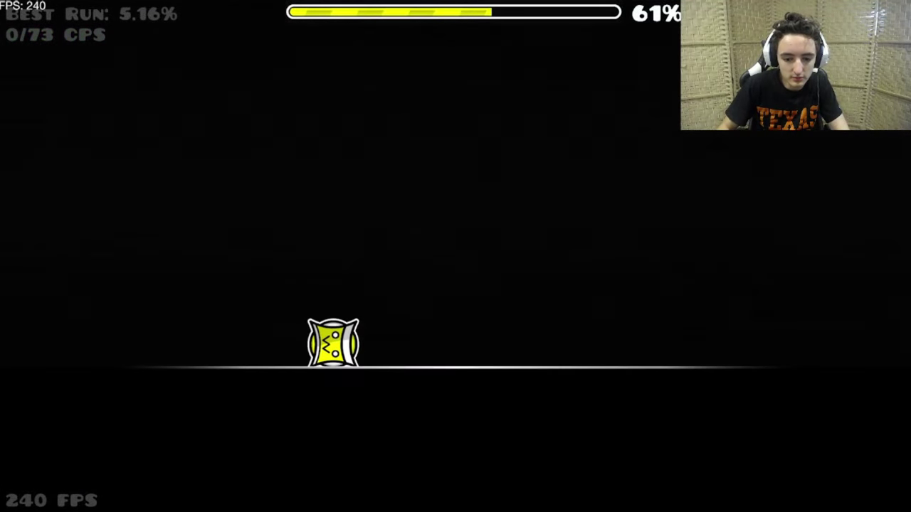
Pause, turn on Show Hitboxes in the Mega Hack menu, and resume the run.
key(Escape)
key(Tab)
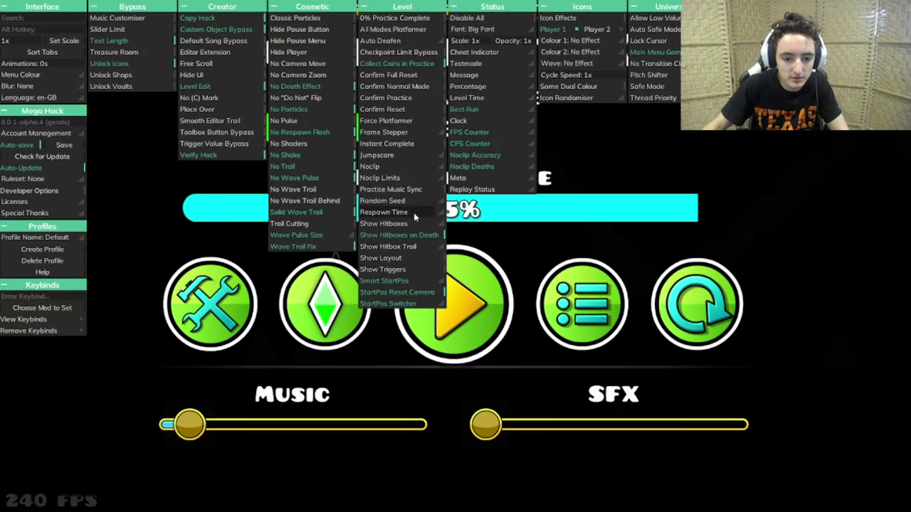
key(Tab)
key(space)
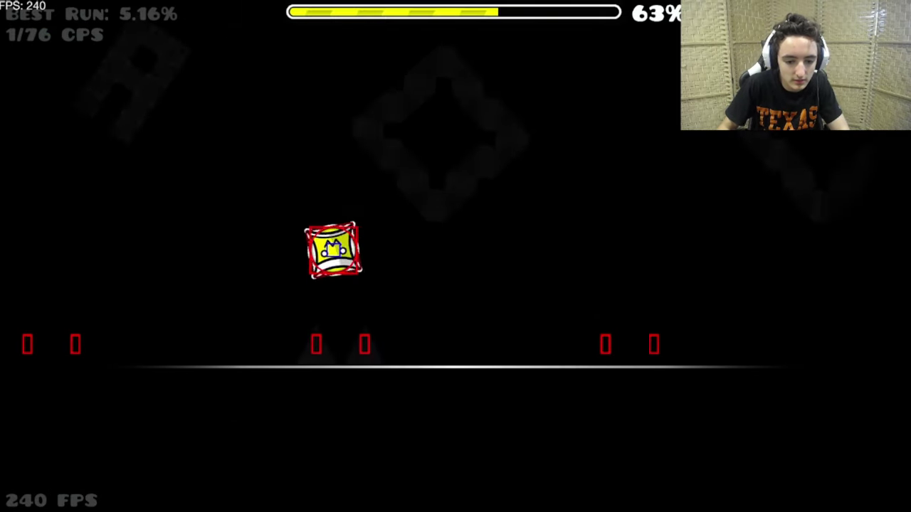
Pause again, turn hitboxes off, then resume and jump through the orbs to 70%.
key(Escape)
key(Tab)
key(Tab)
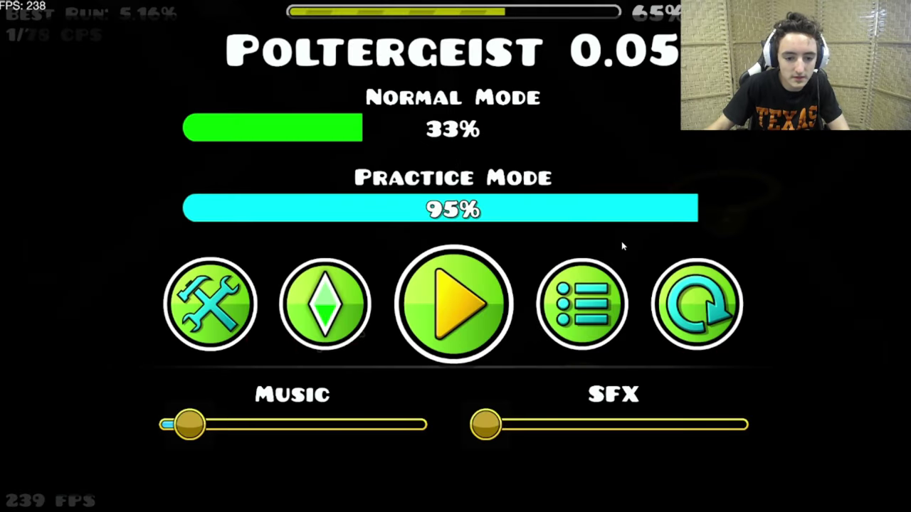
key(space)
click(333, 155)
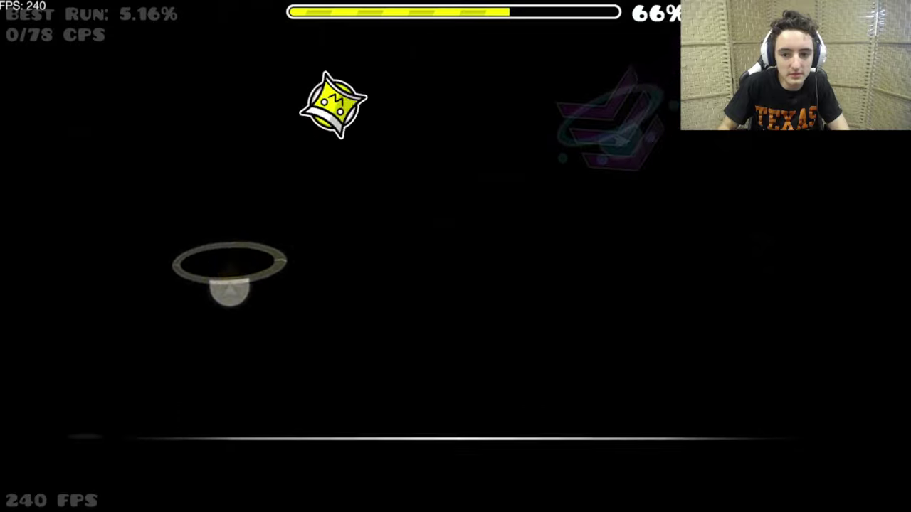
Fly into the dual wave, steer through the zigzag corridors, and reach 90%.
click(334, 156)
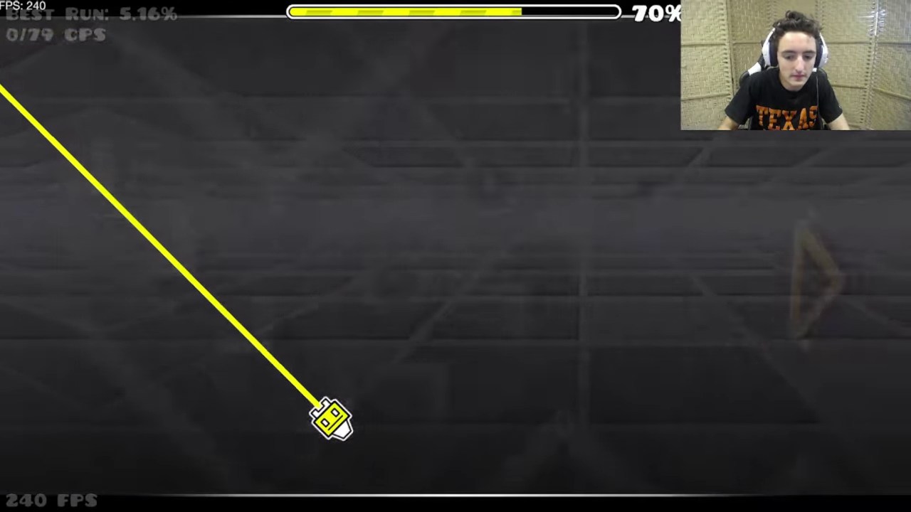
key(space)
key(space)
key(space)
key(space)
key(space)
key(space)
key(space)
key(space)
key(space)
key(space)
key(space)
key(space)
key(space)
key(space)
key(space)
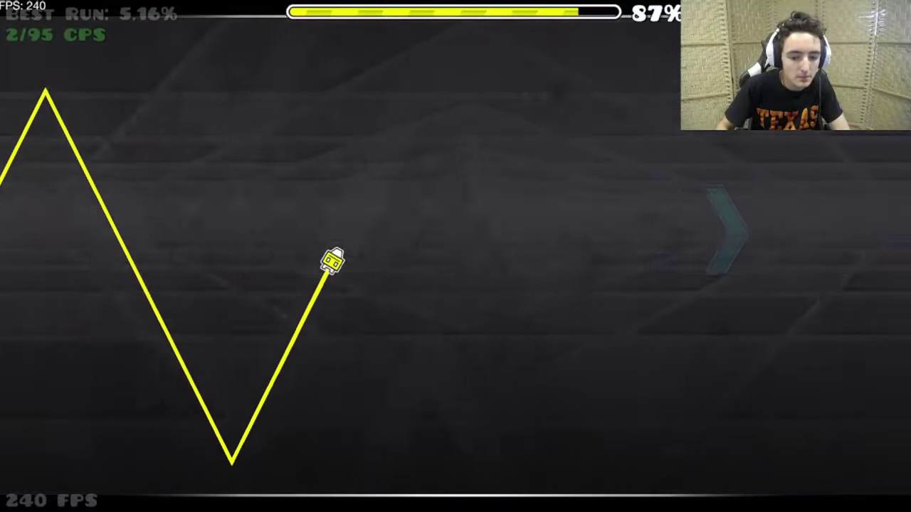
key(space)
key(space)
key(space)
key(space)
key(space)
key(space)
key(space)
key(space)
key(space)
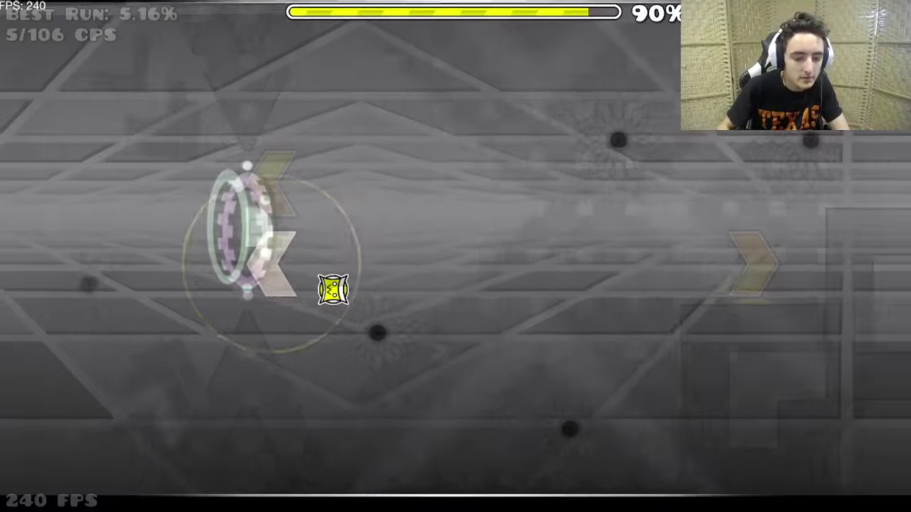
key(space)
key(space)
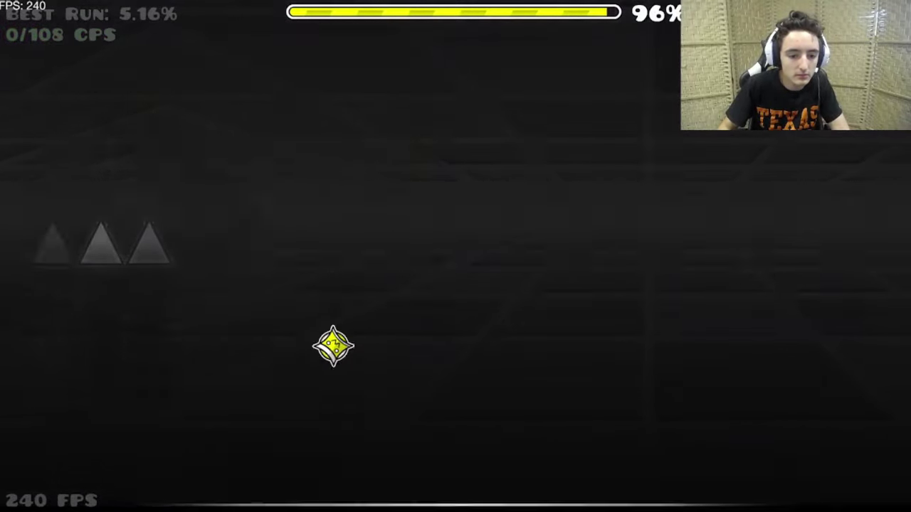